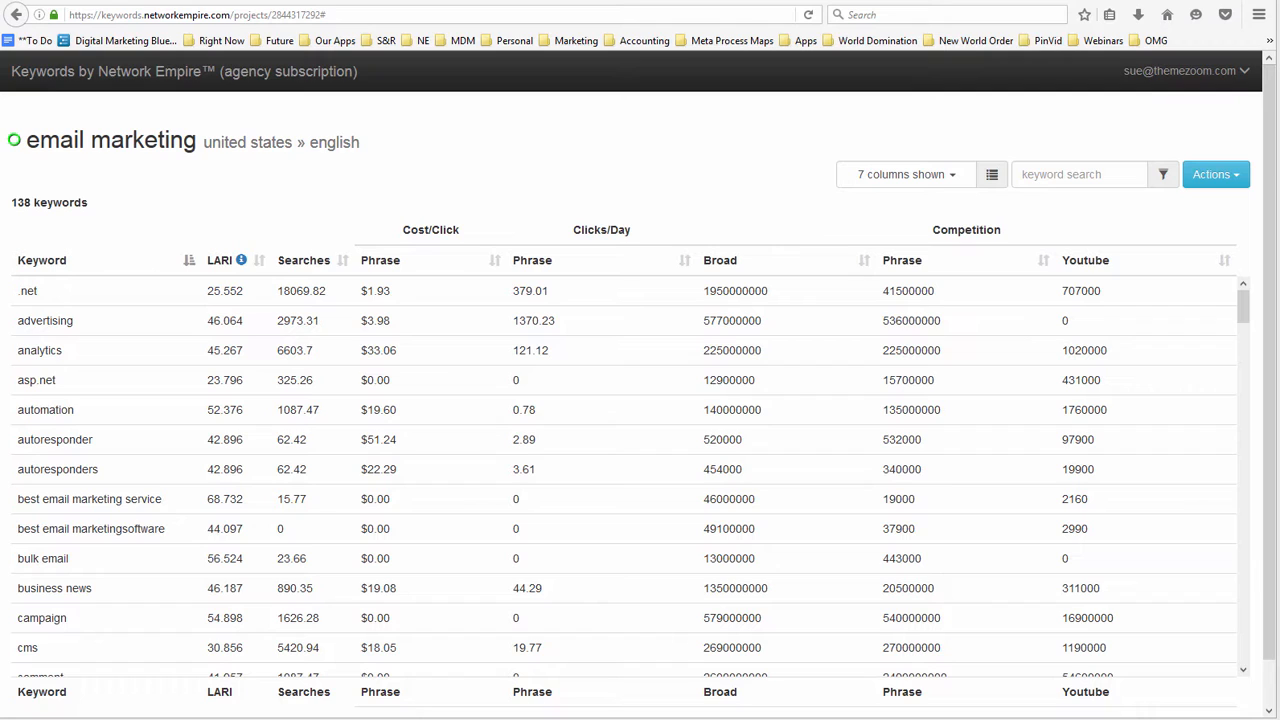
Step: Load the Domain Name Finder preset as the filter for the email marketing keywords
left_click(1228, 186)
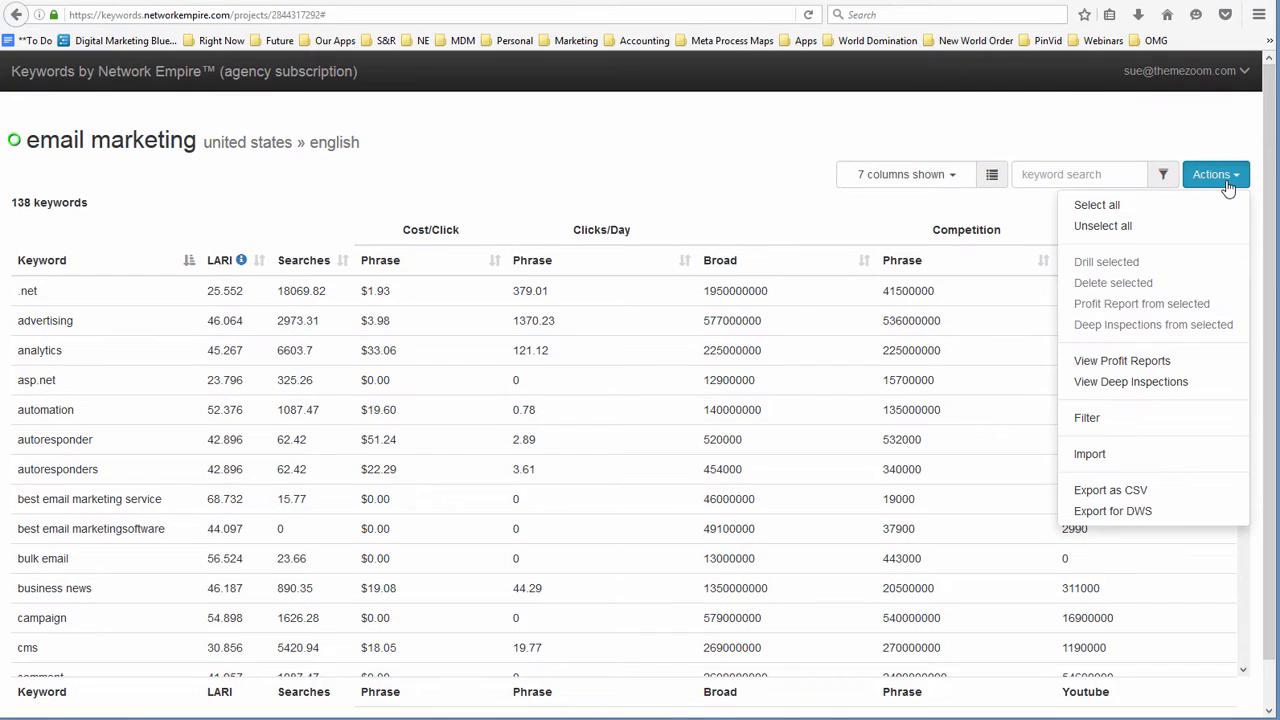
left_click(1096, 425)
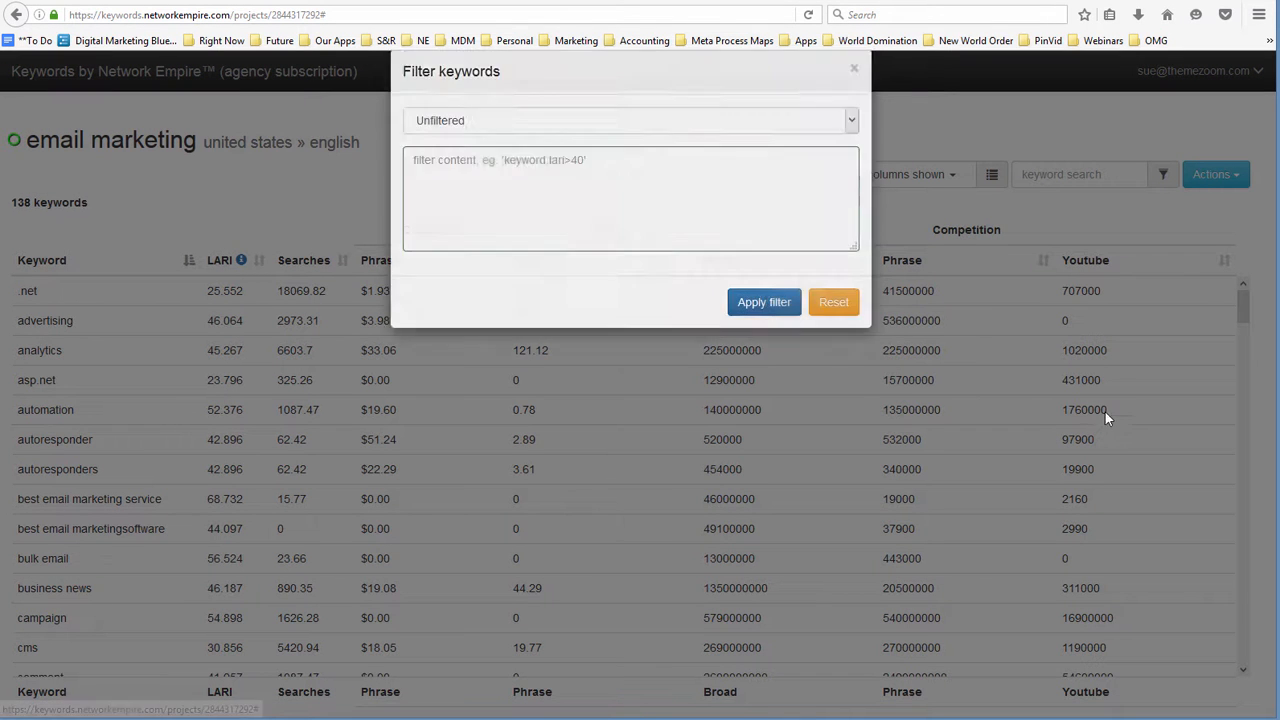
left_click(784, 150)
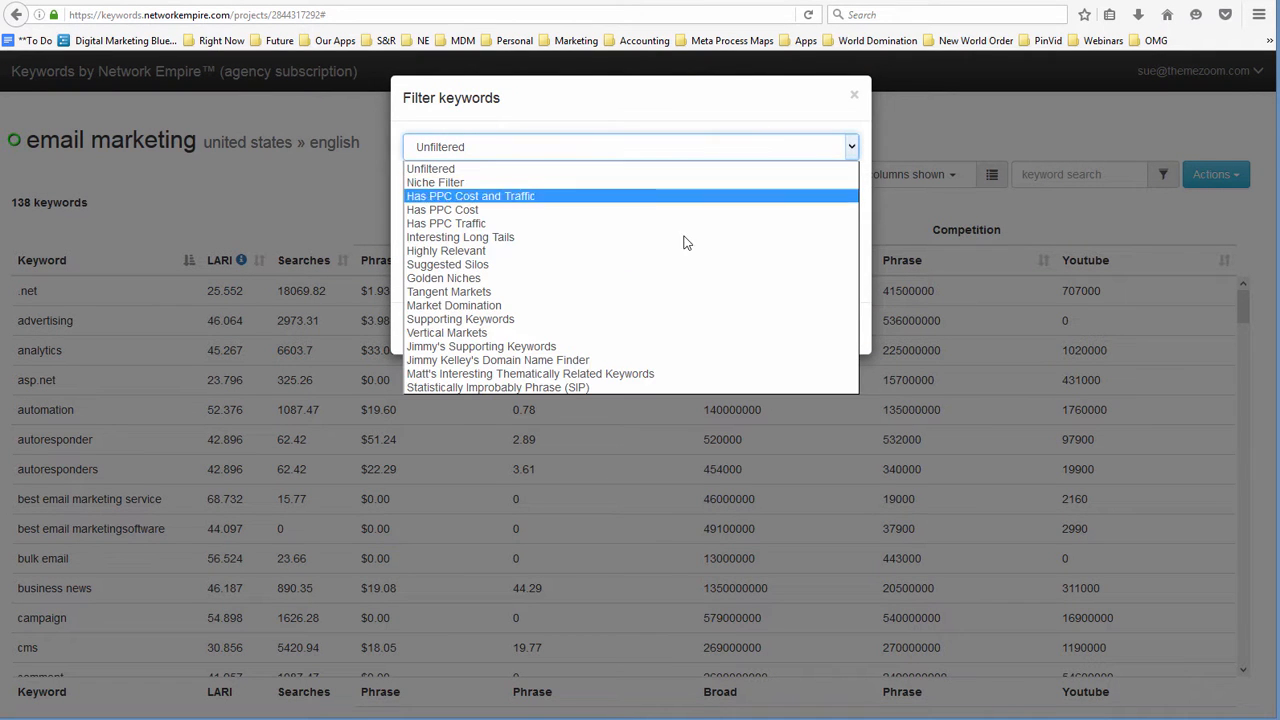
left_click(600, 360)
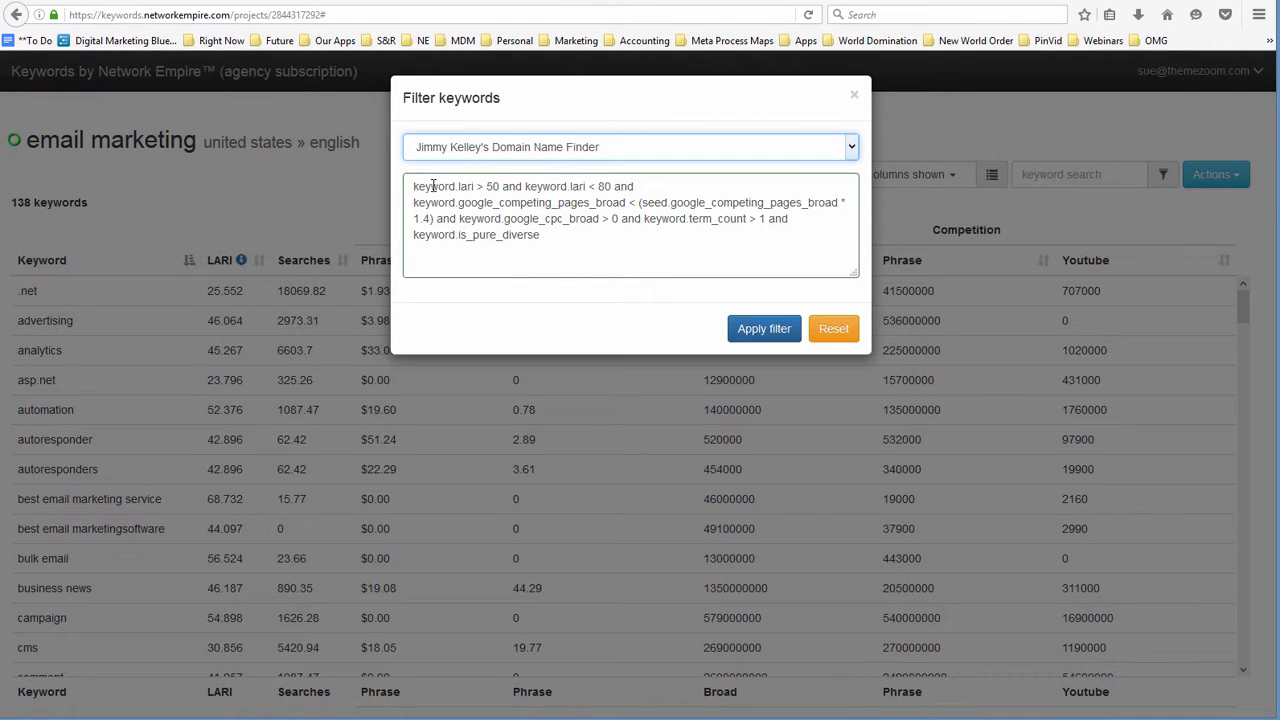
Step: Highlight each condition of the preset's filter expression and apply the full filter to the keyword list
left_click_drag(407, 186, 642, 186)
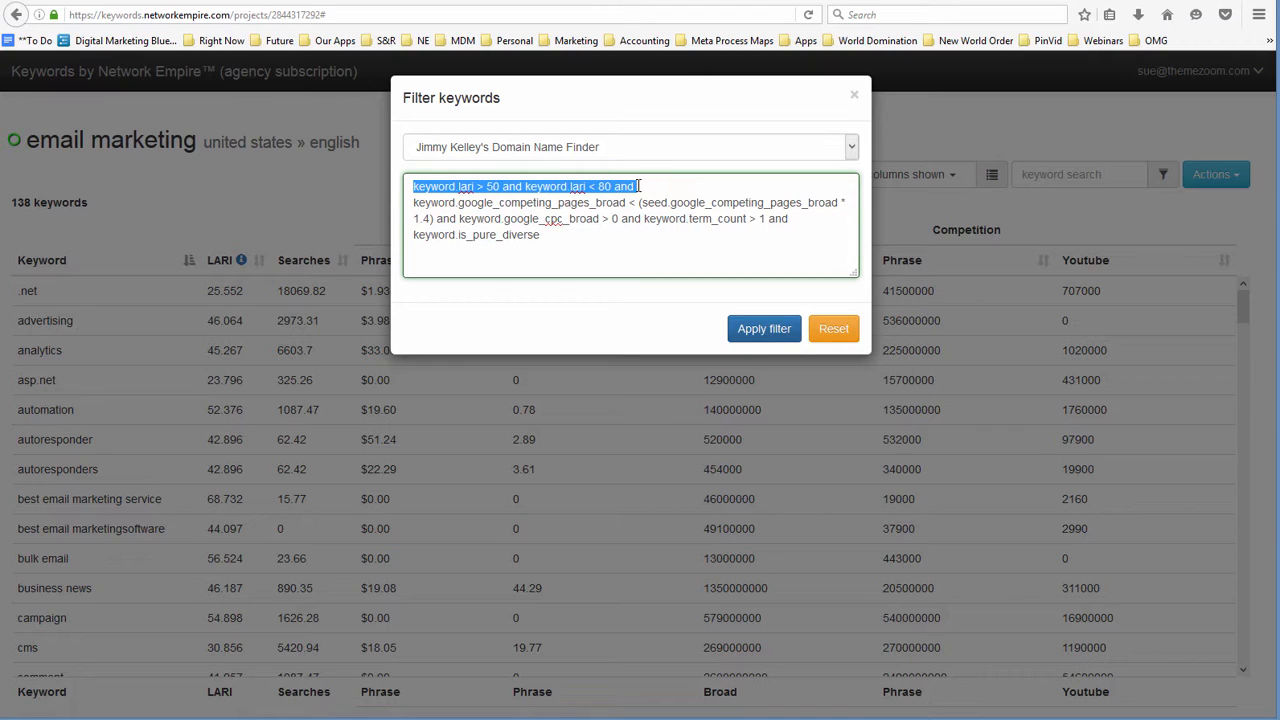
left_click_drag(412, 202, 840, 203)
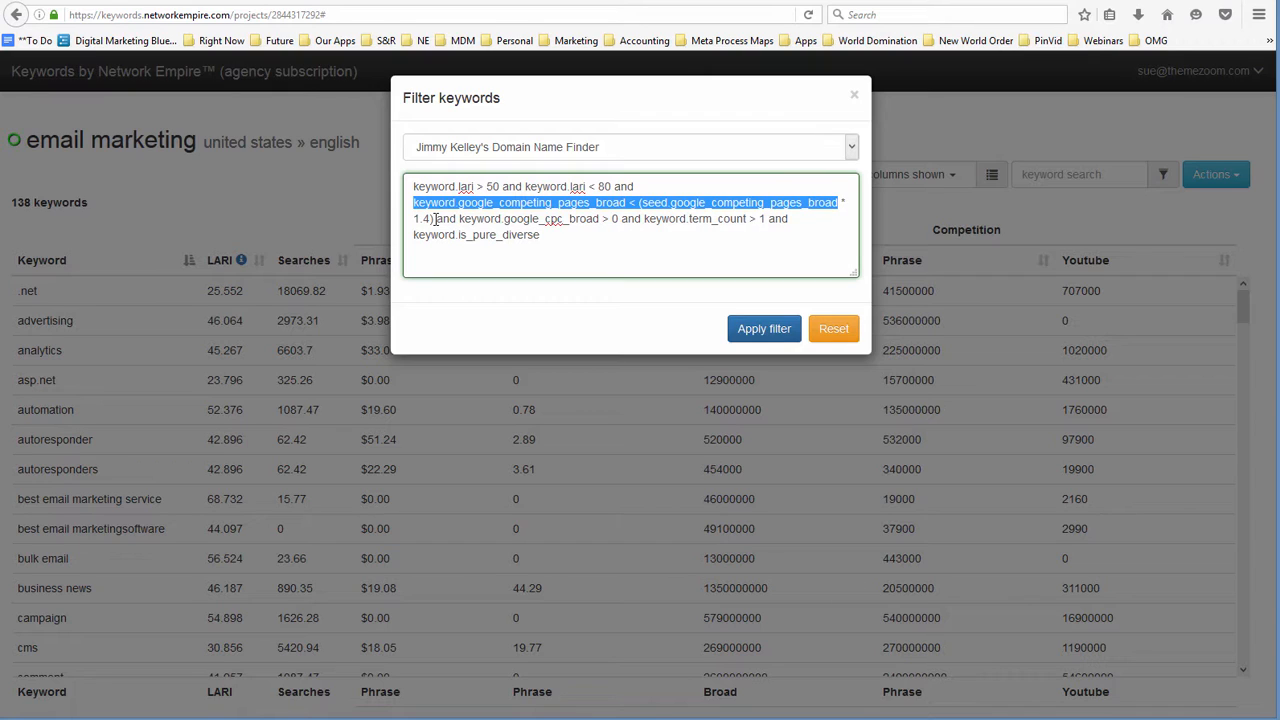
left_click_drag(460, 218, 620, 218)
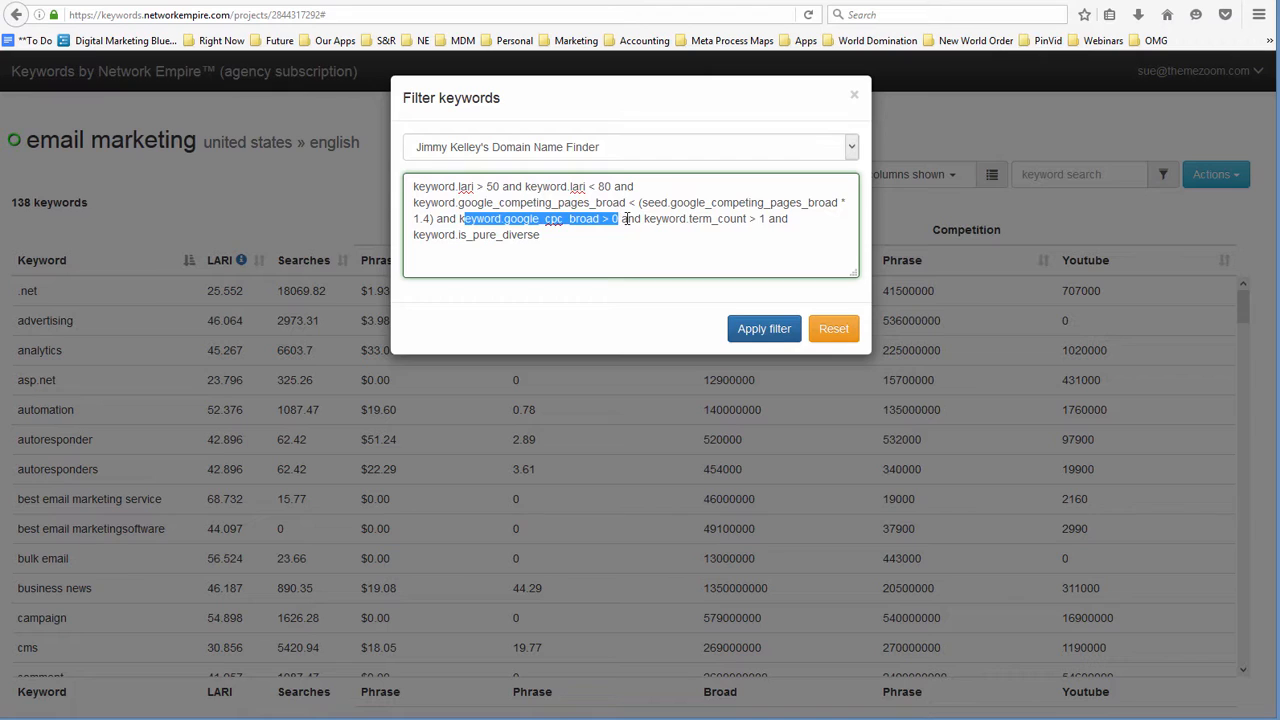
left_click_drag(646, 218, 765, 219)
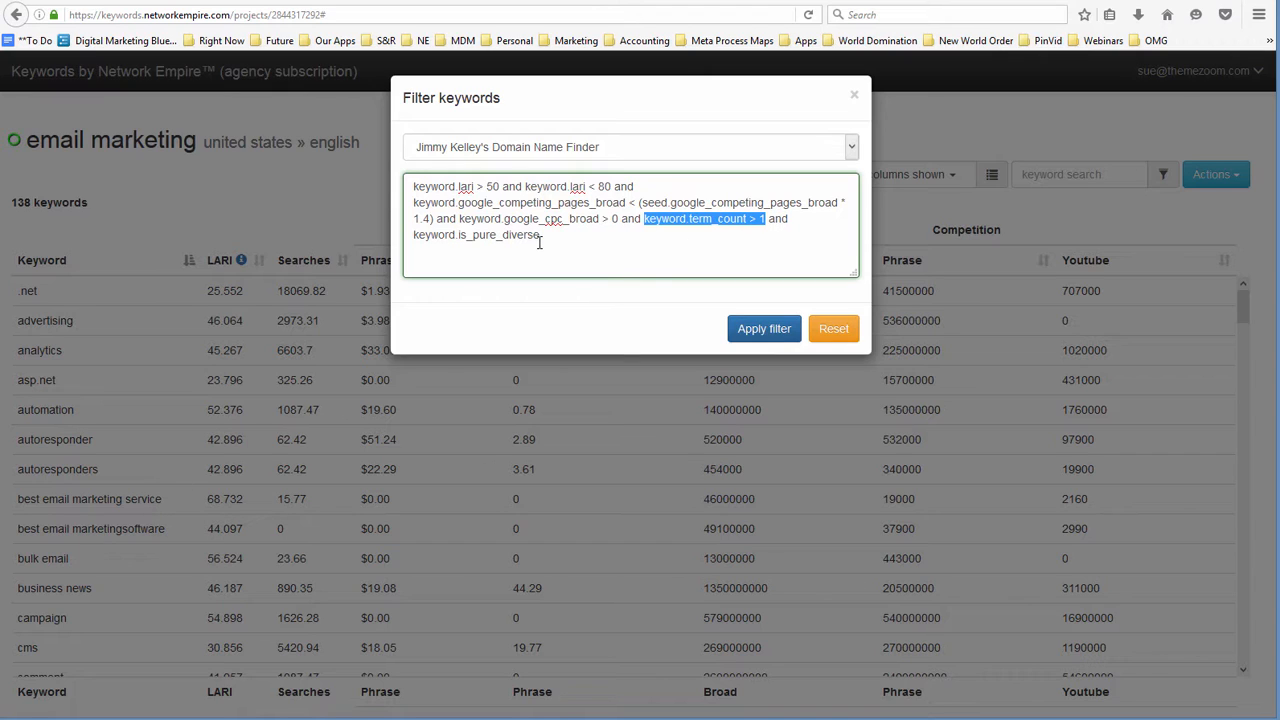
left_click_drag(540, 237, 411, 236)
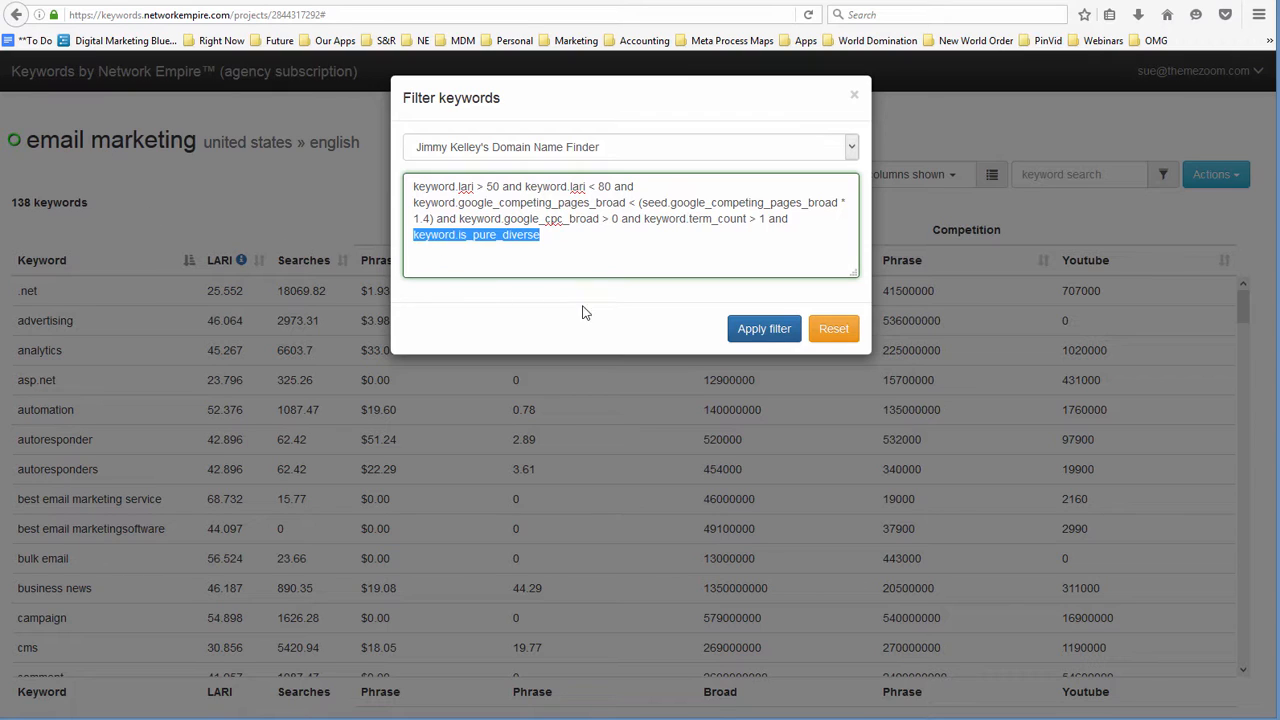
left_click(759, 339)
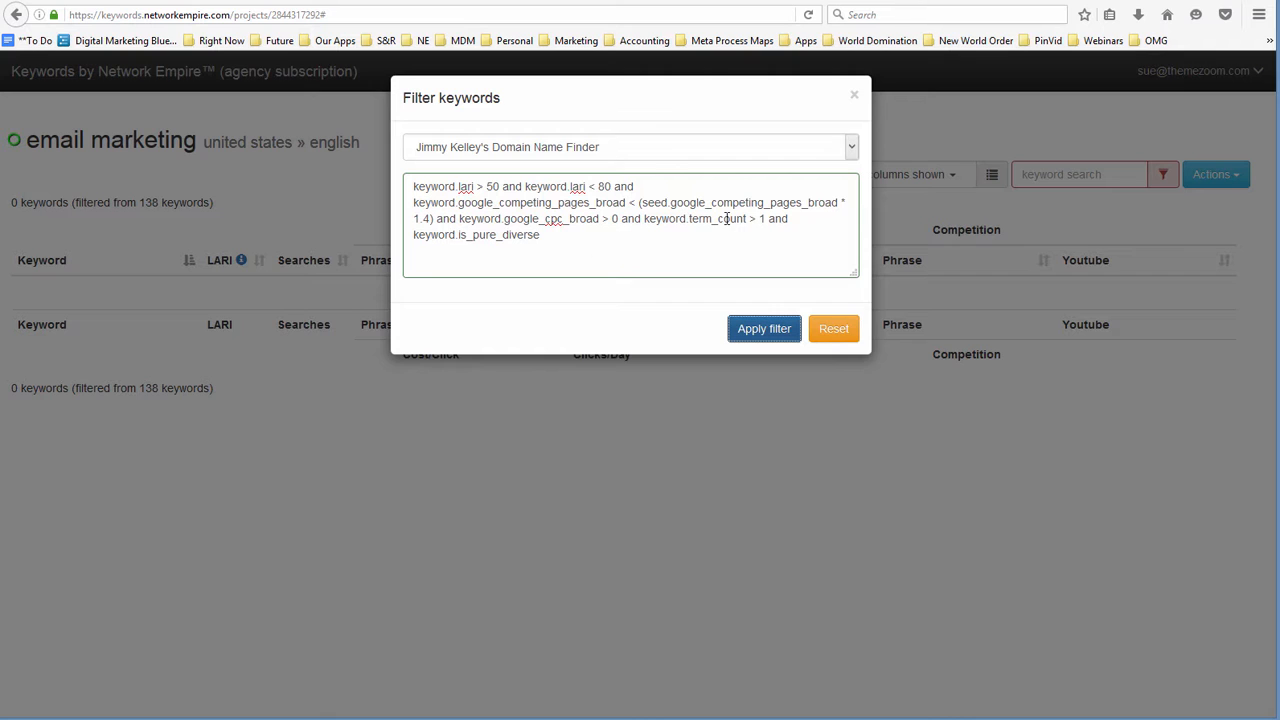
left_click(855, 97)
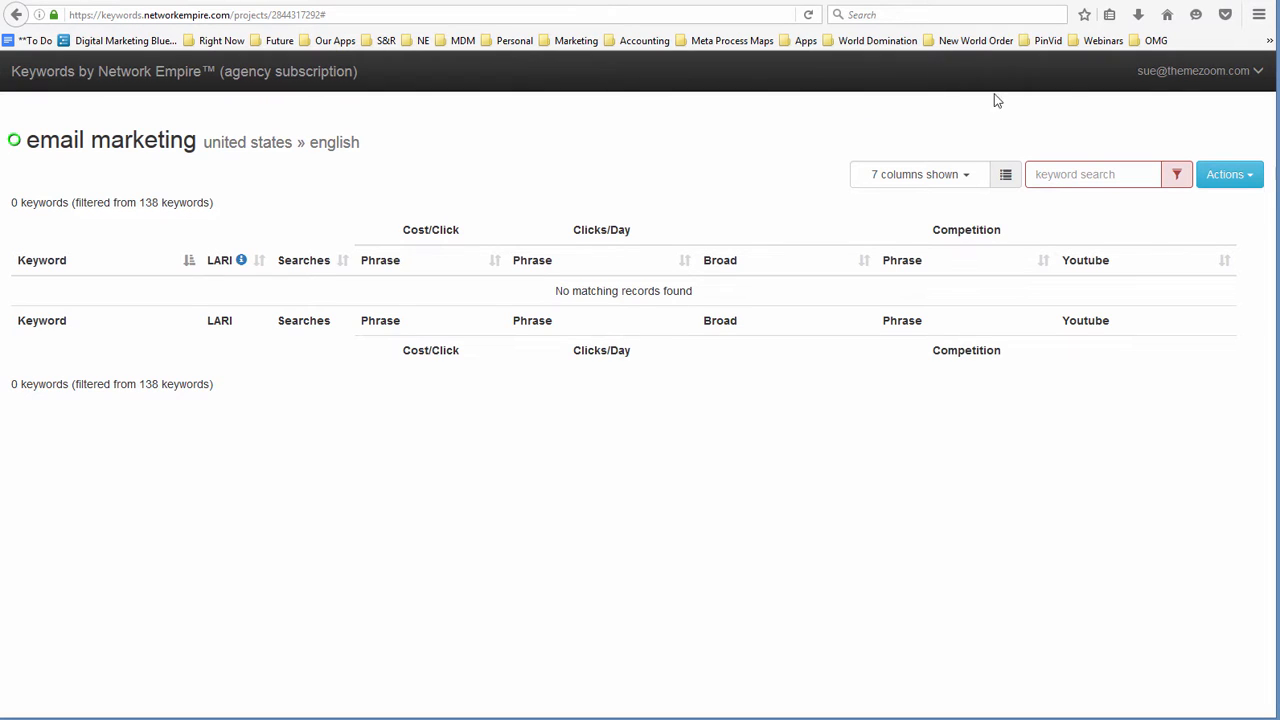
Step: Reduce the keyword filter expression to only keyword.is_pure_diverse and apply it to the email marketing list
left_click(1236, 175)
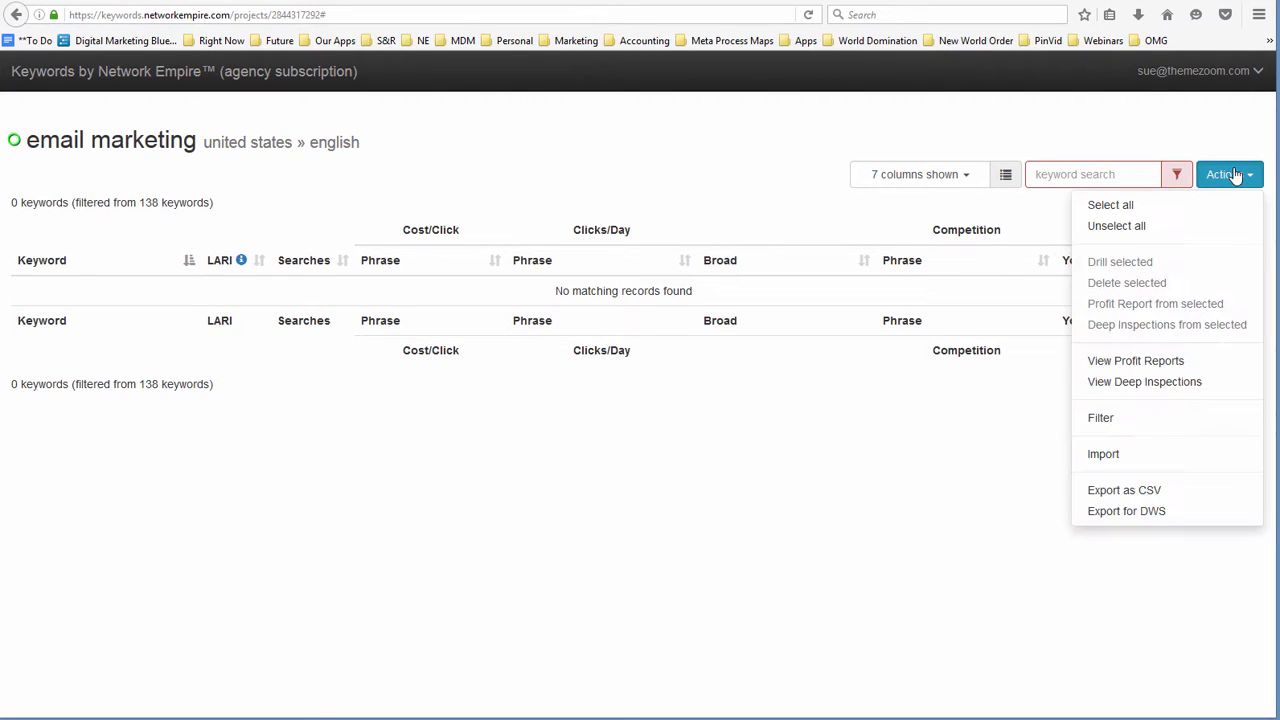
left_click(1102, 420)
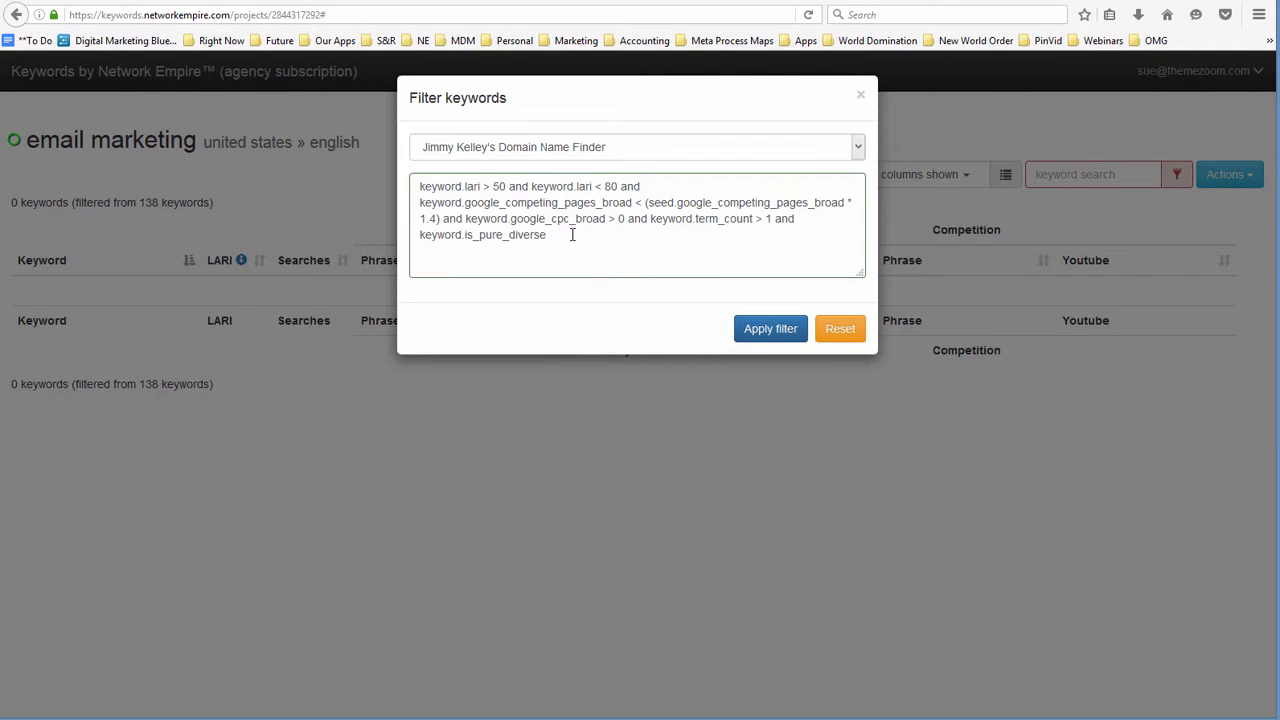
left_click(799, 221)
left_click_drag(799, 221, 390, 160)
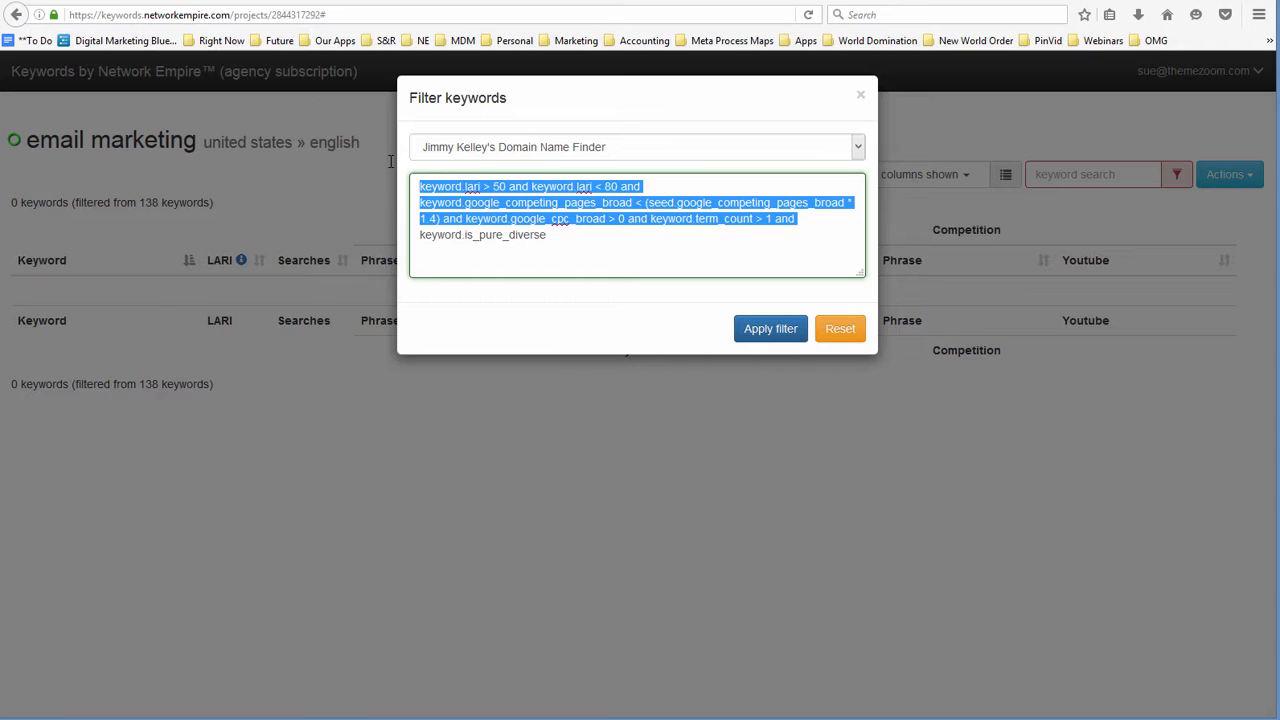
key("BackSpace")
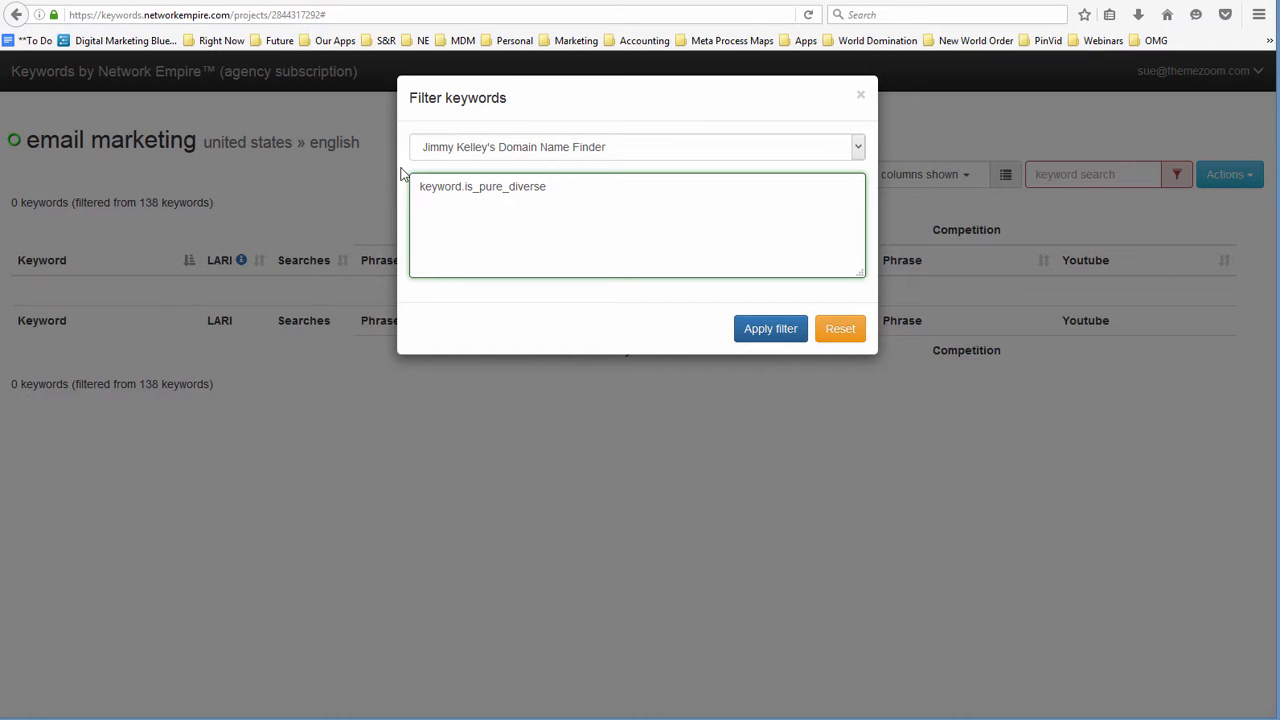
left_click(770, 333)
left_click(856, 99)
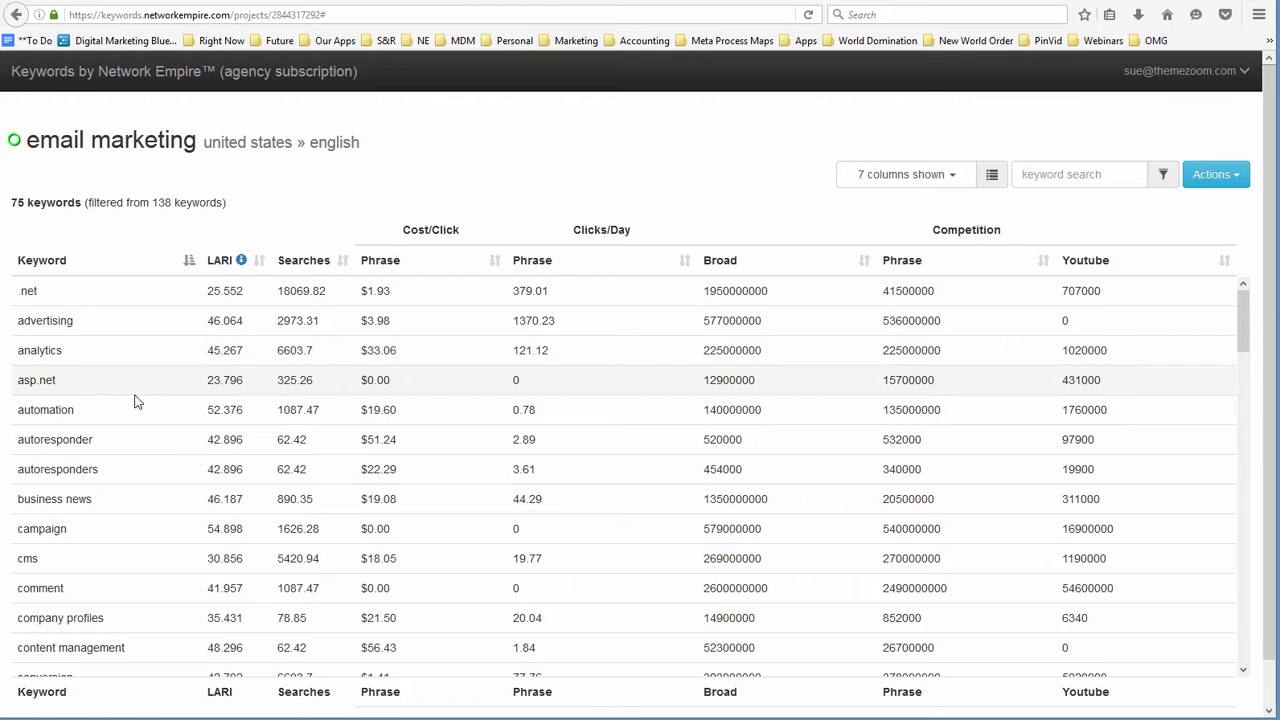
Step: Examine the filtered email marketing keywords through to the end of the list, highlighting "list" in listserv
scroll(124, 416, "down", 2)
scroll(126, 416, "down", 4)
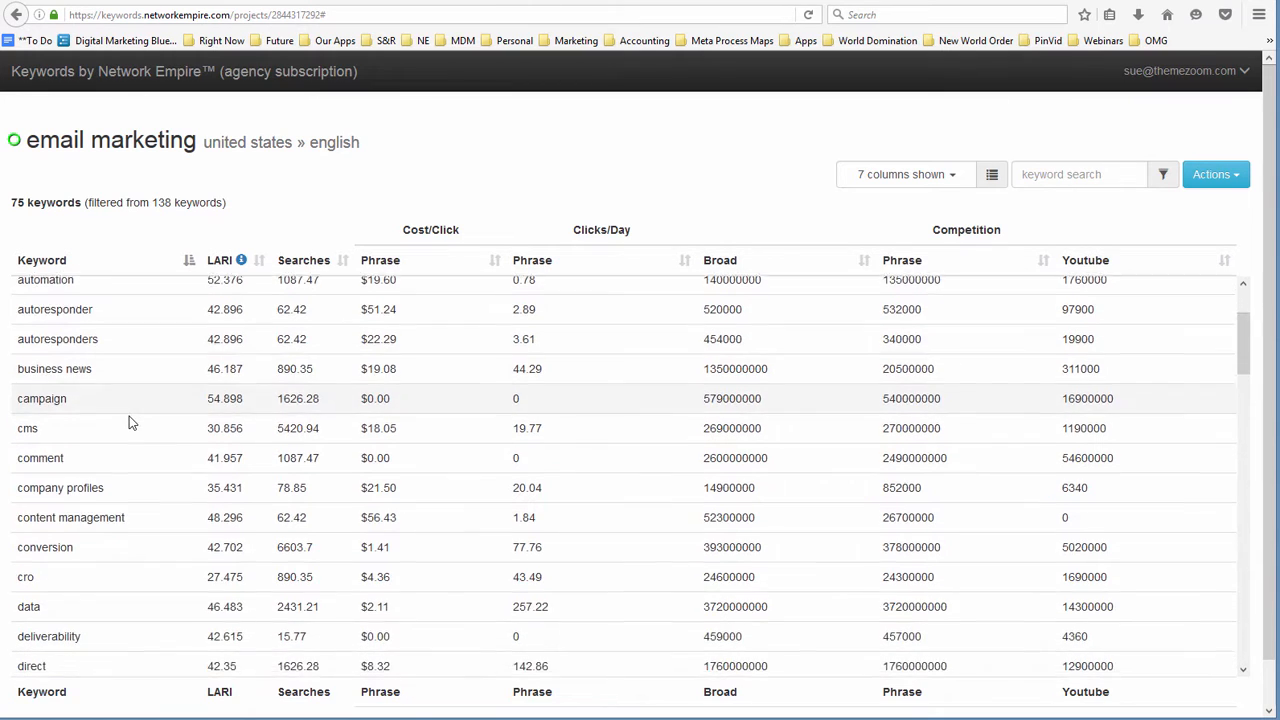
scroll(104, 376, "down", 5)
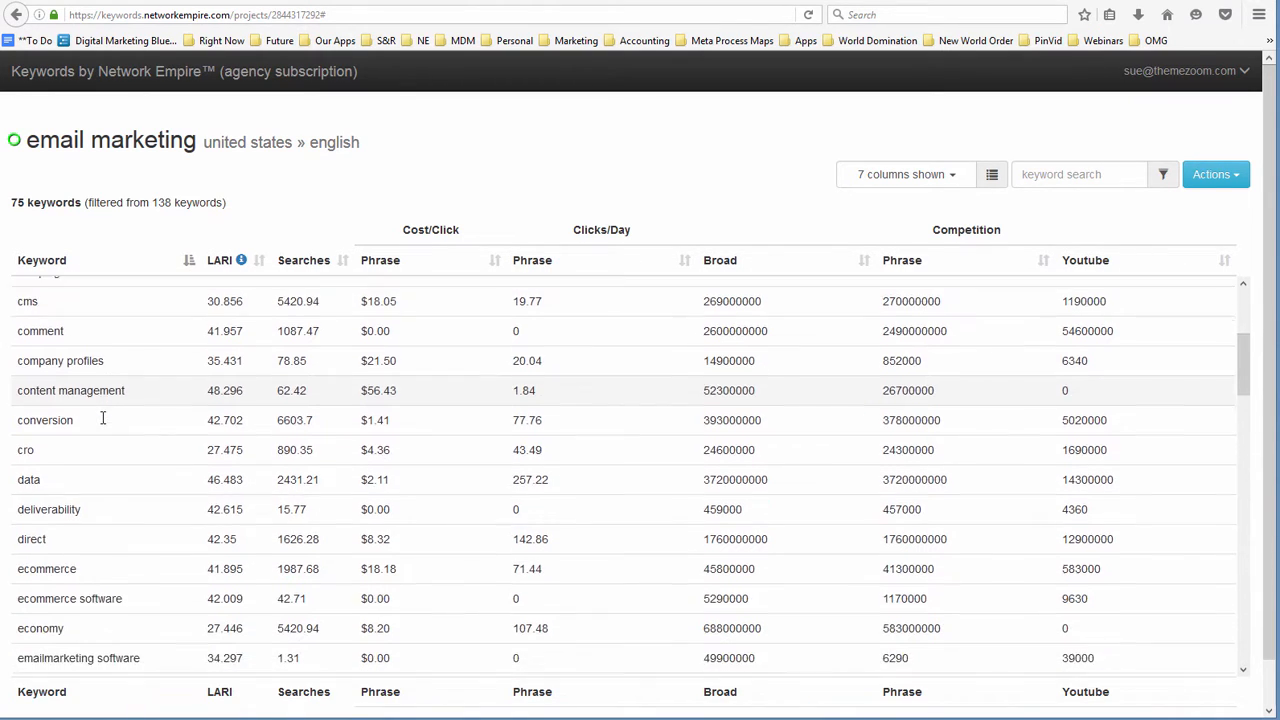
scroll(101, 460, "down", 3)
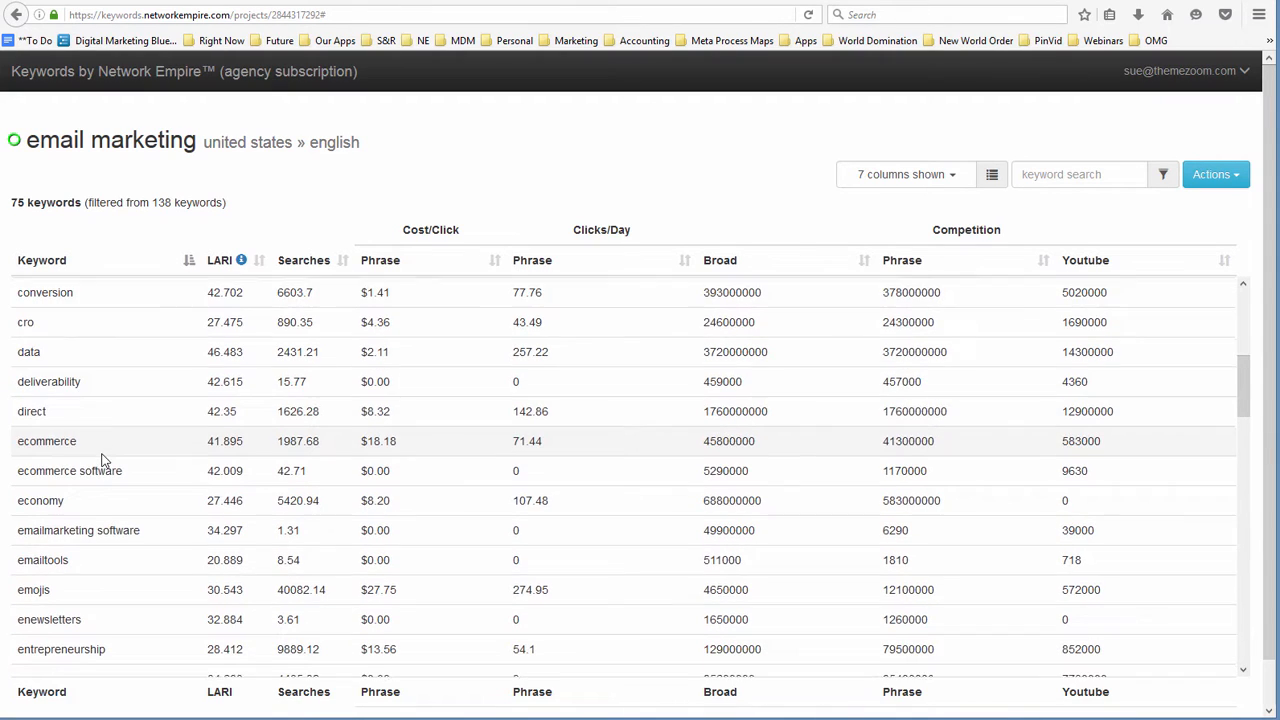
scroll(101, 463, "down", 4)
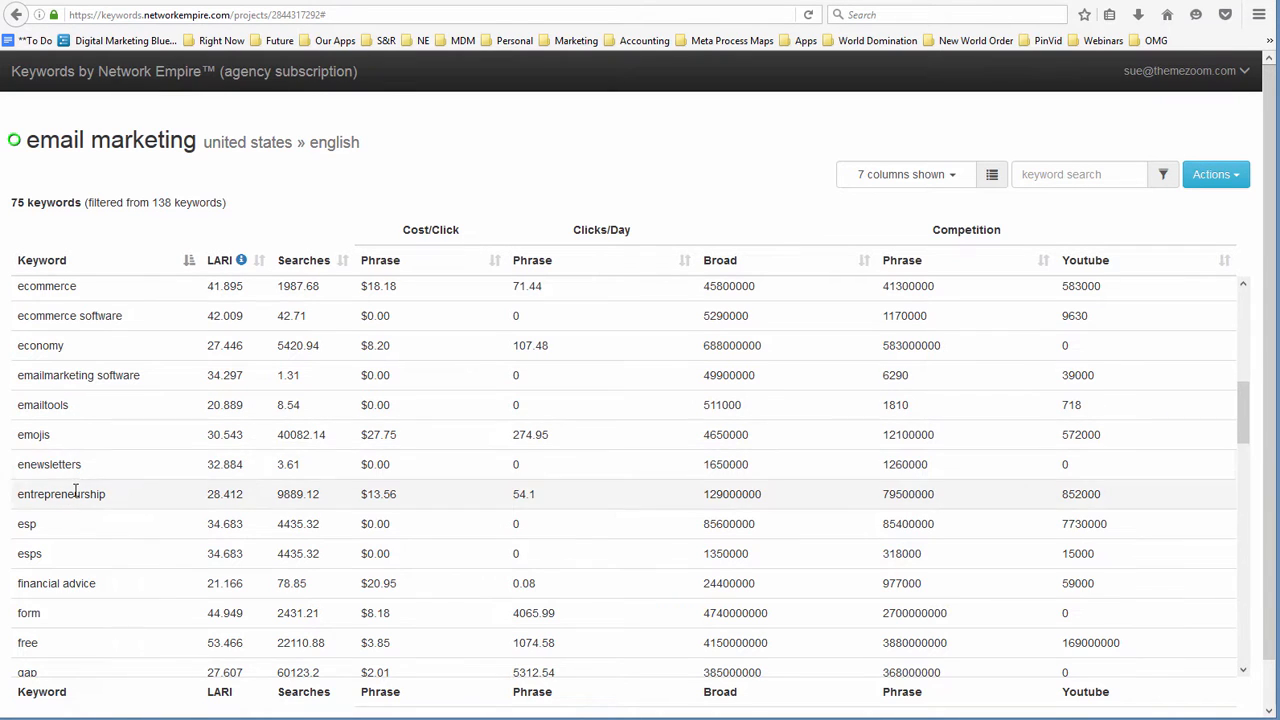
scroll(75, 490, "down", 4)
scroll(75, 490, "down", 4)
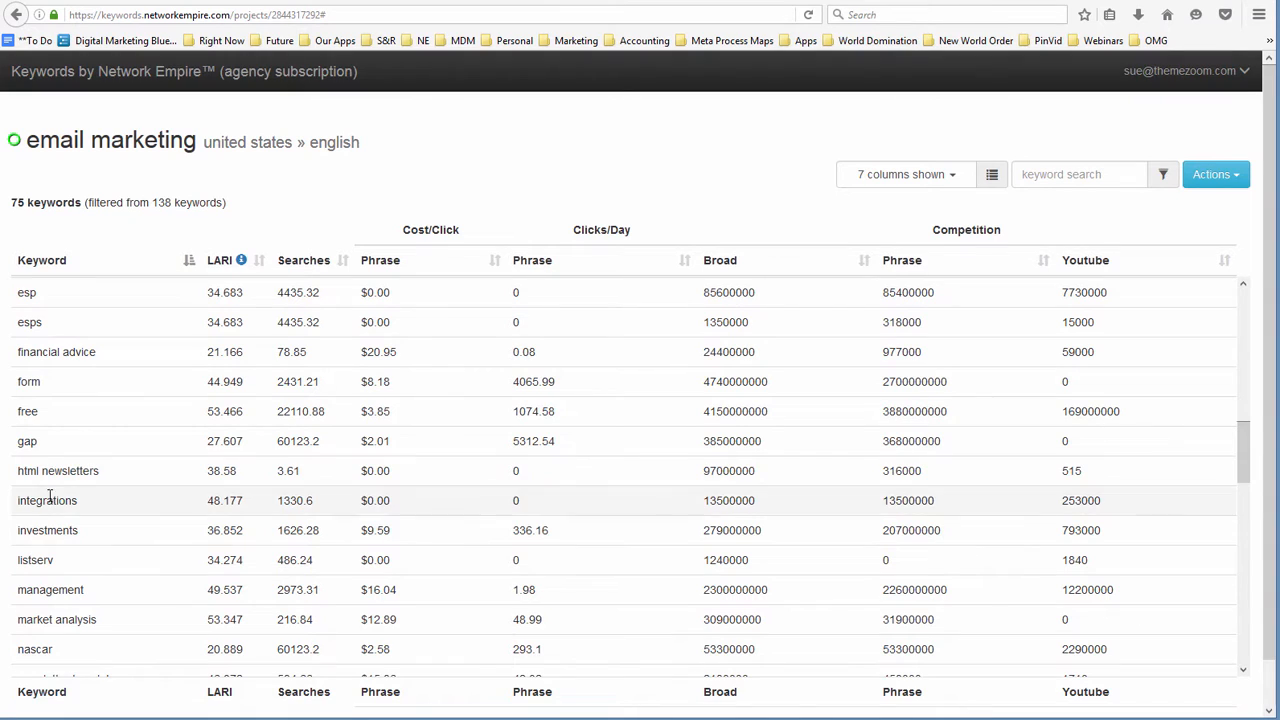
scroll(38, 485, "down", 5)
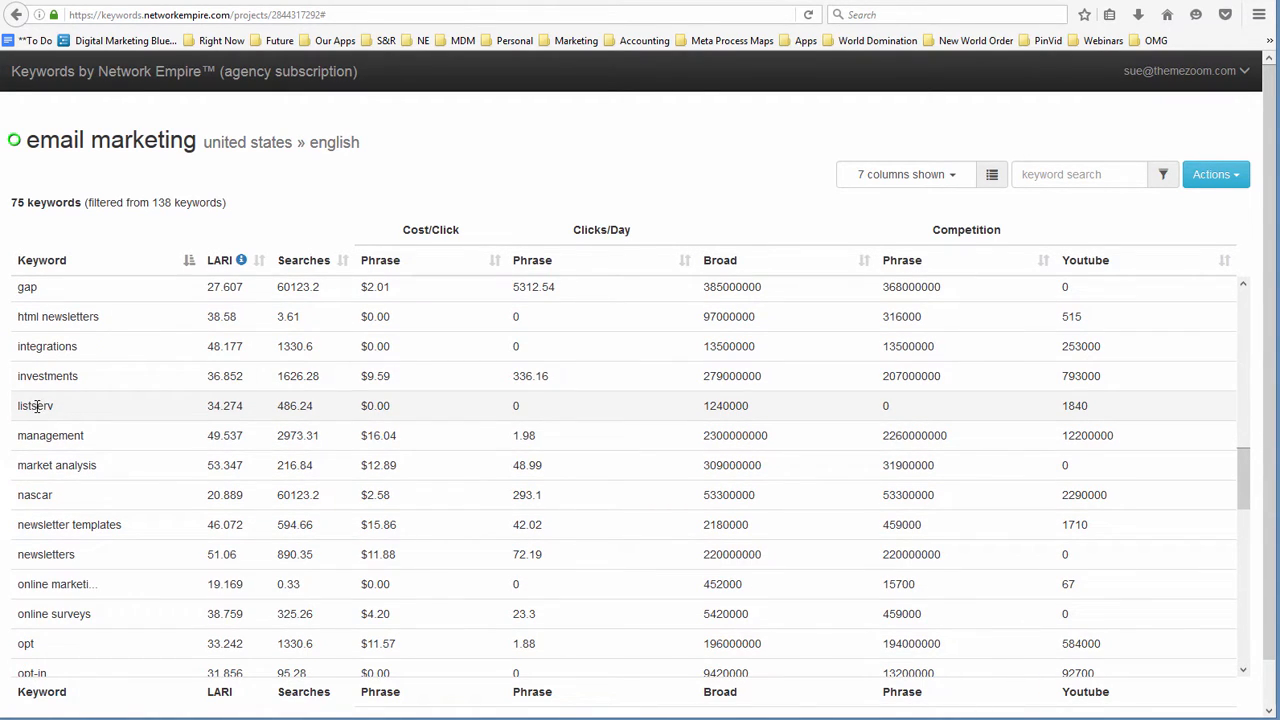
left_click_drag(36, 405, 6, 410)
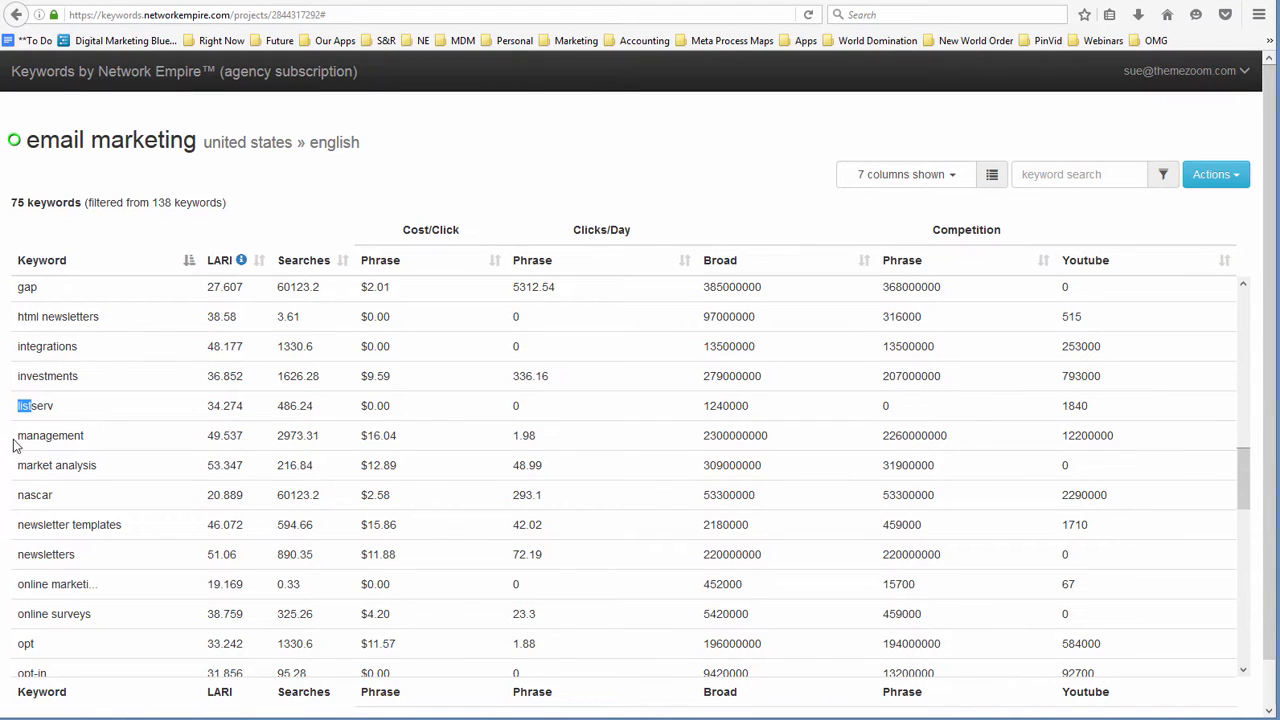
scroll(70, 492, "down", 5)
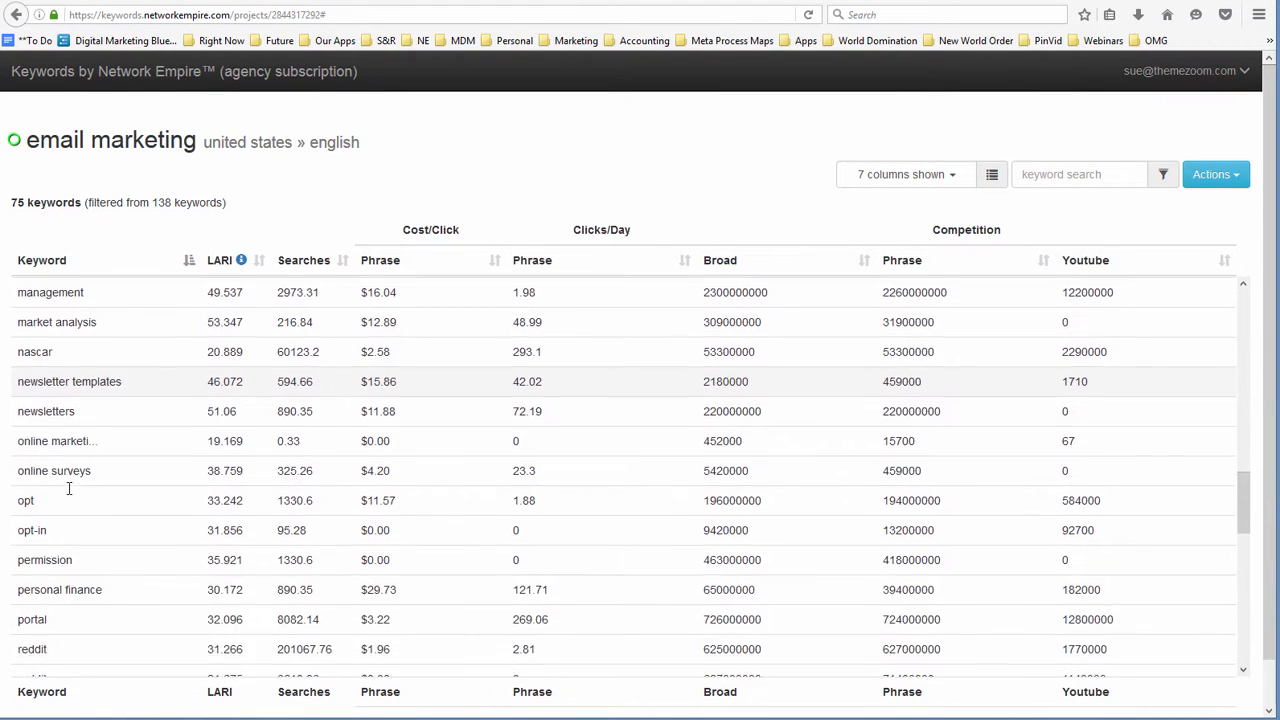
scroll(70, 486, "down", 3)
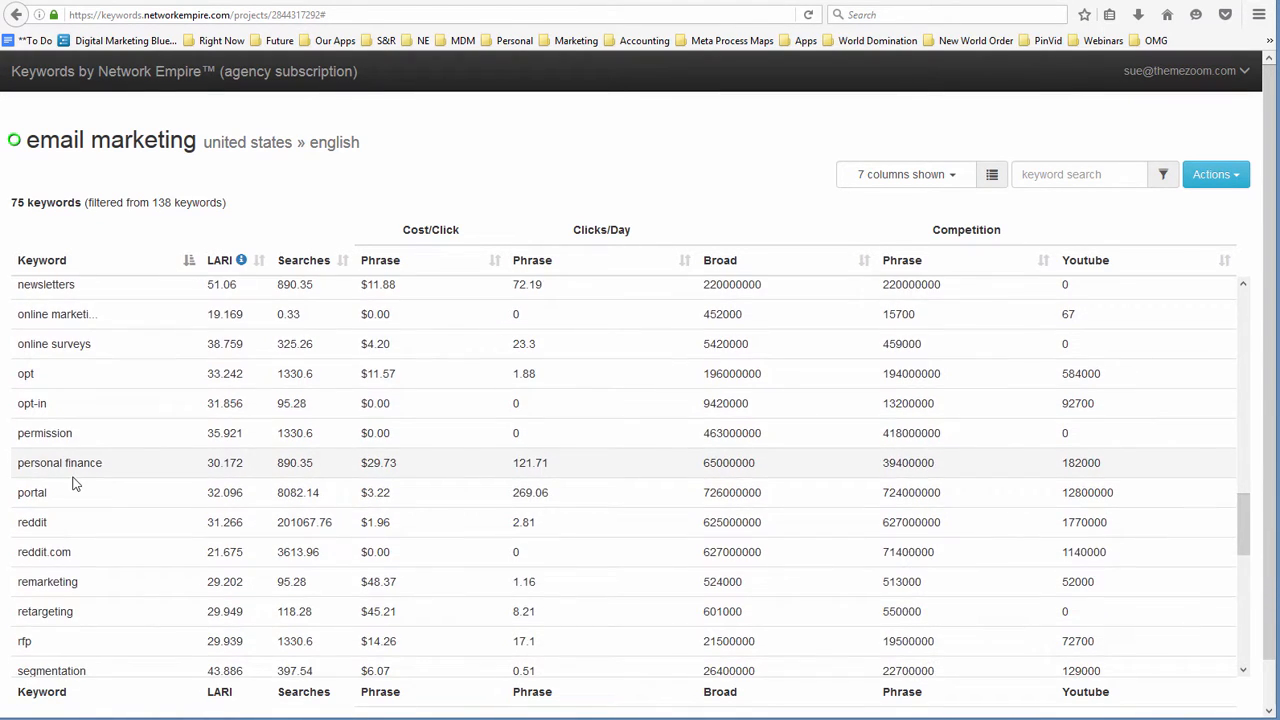
scroll(73, 485, "down", 3)
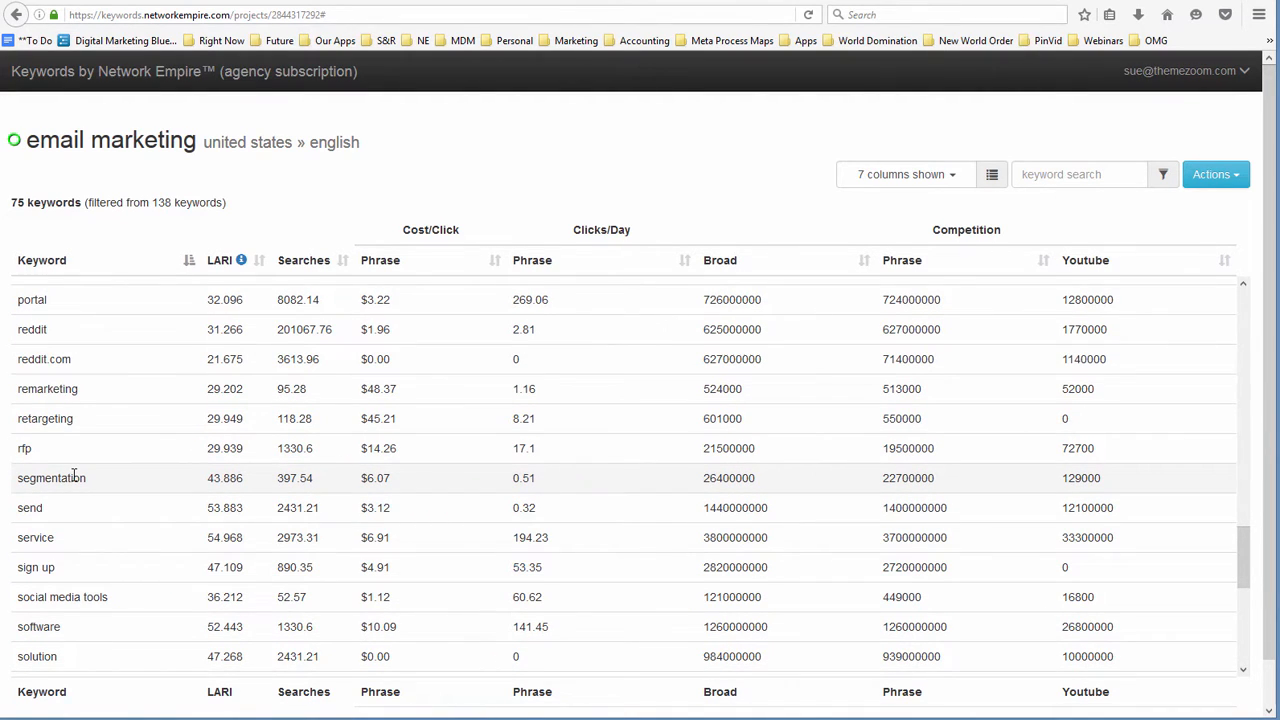
scroll(73, 478, "down", 3)
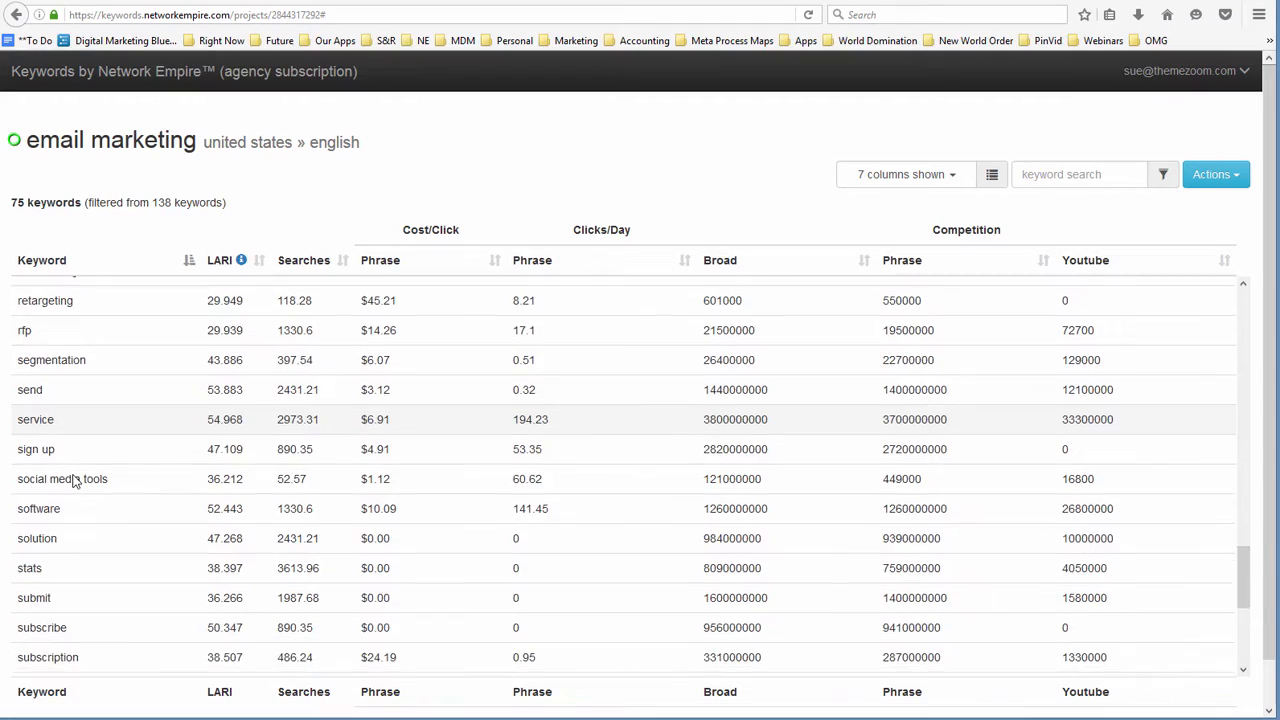
scroll(73, 480, "down", 3)
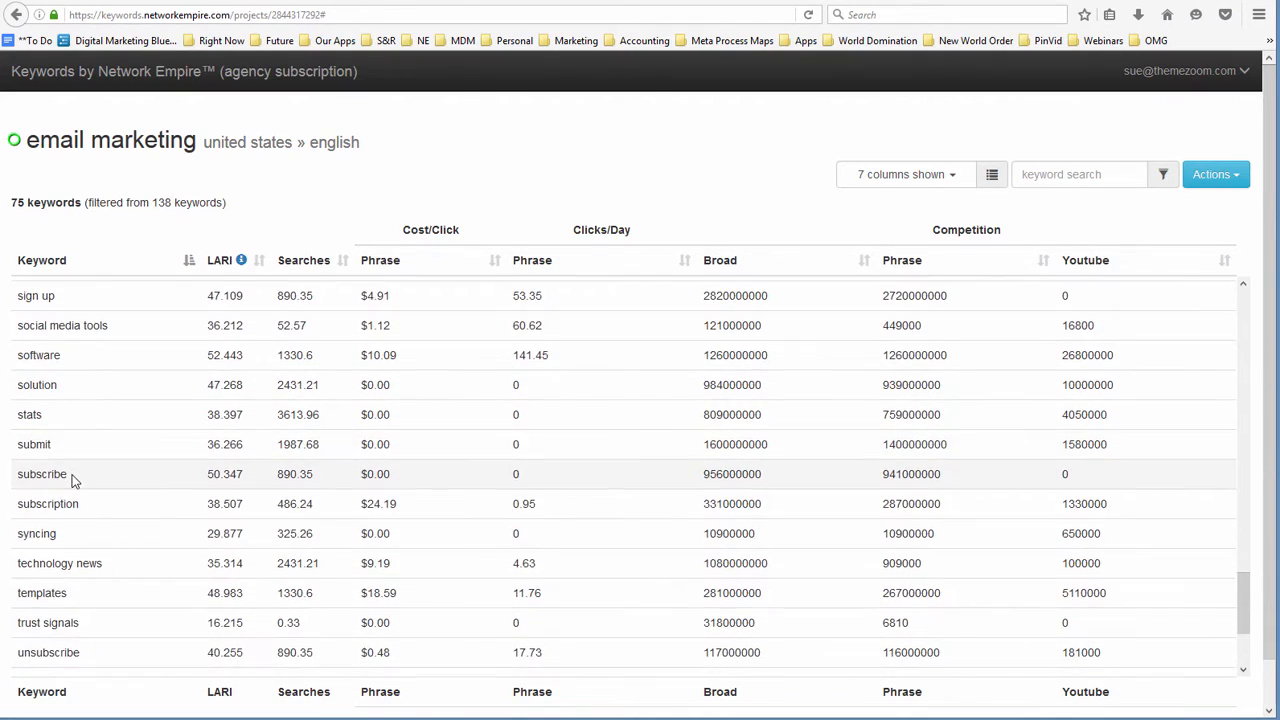
scroll(73, 480, "down", 3)
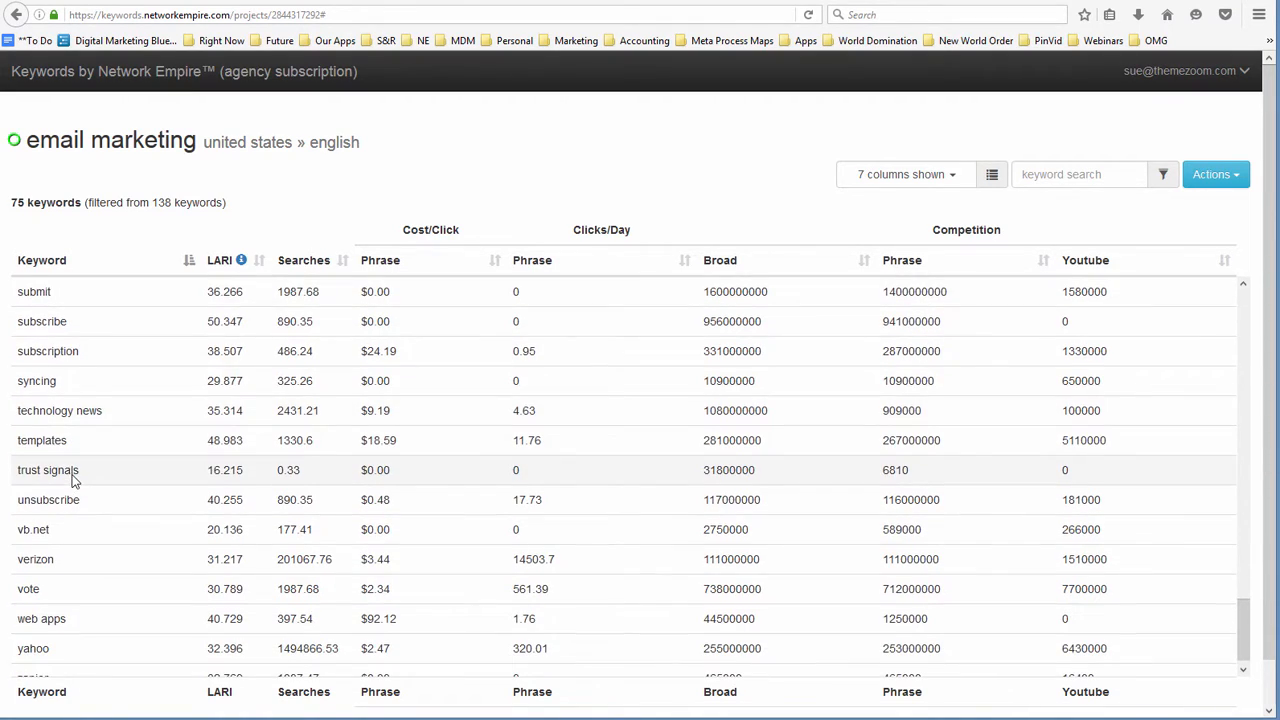
scroll(73, 480, "down", 1)
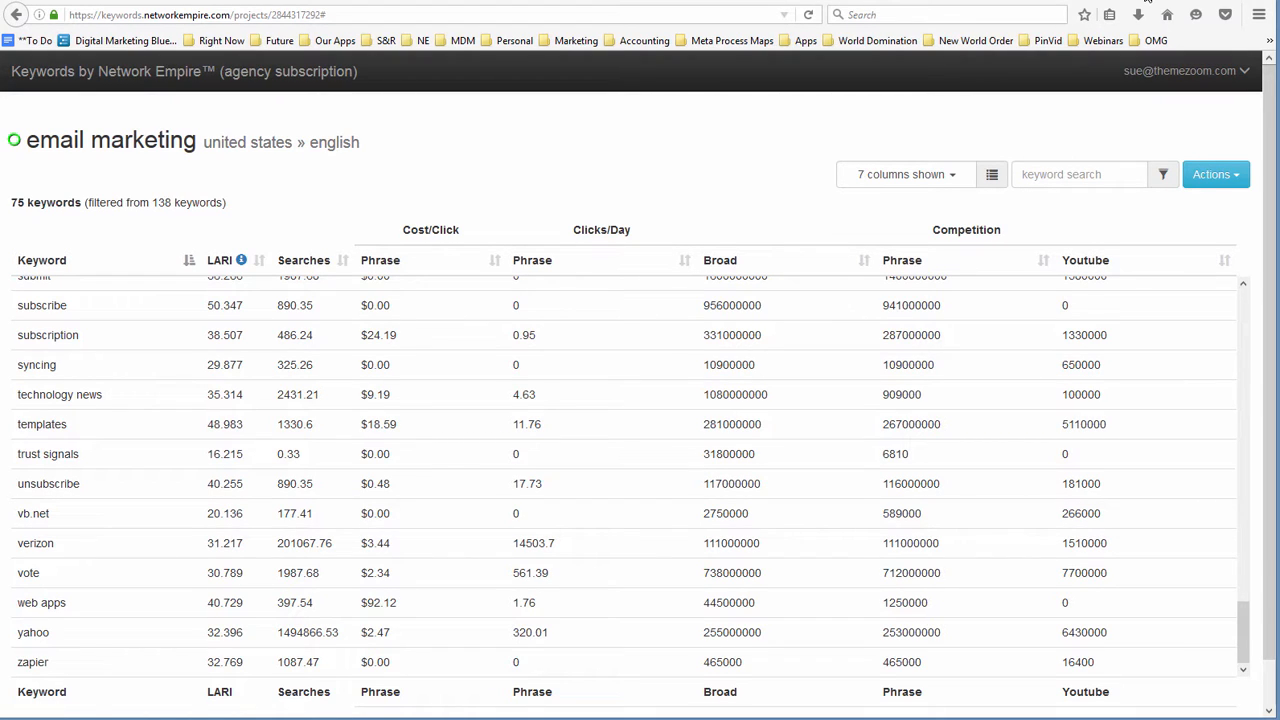
Step: Switch to the filtered keyword list of the "email" project
left_click(1147, 1)
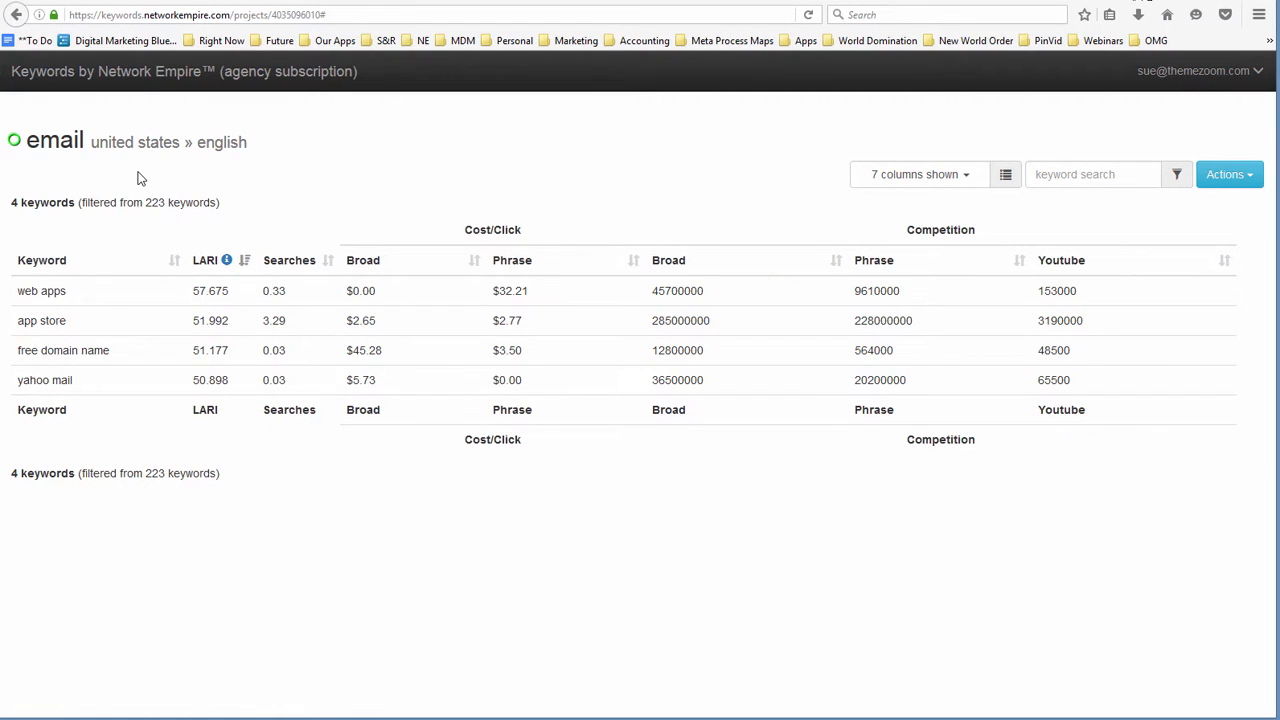